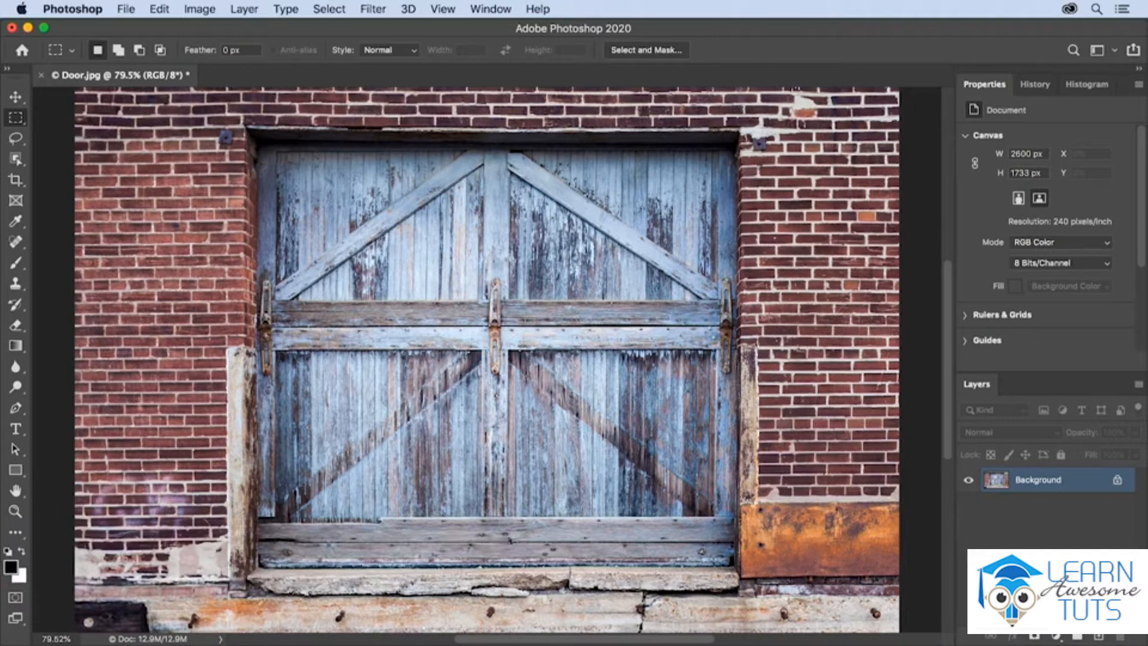
- Add a Black & White adjustment layer over the photo, try the Blue Filter preset and settle on the Red Filter preset
{"action": "left_click", "coordinate": [1056, 635]}
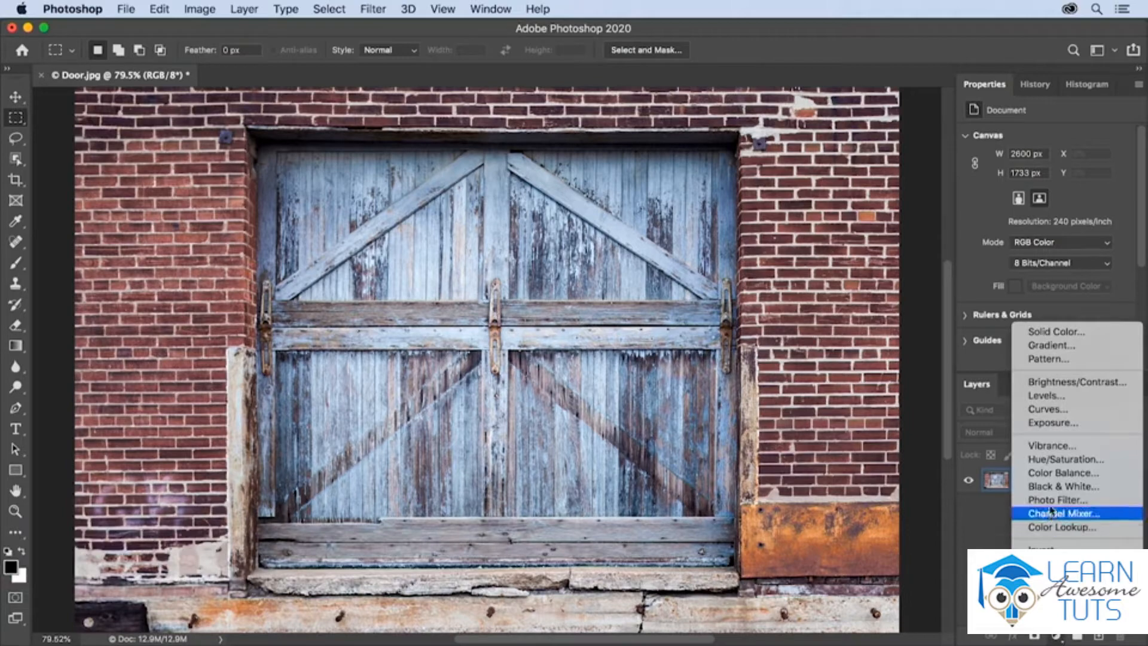
{"action": "left_click", "coordinate": [1058, 484]}
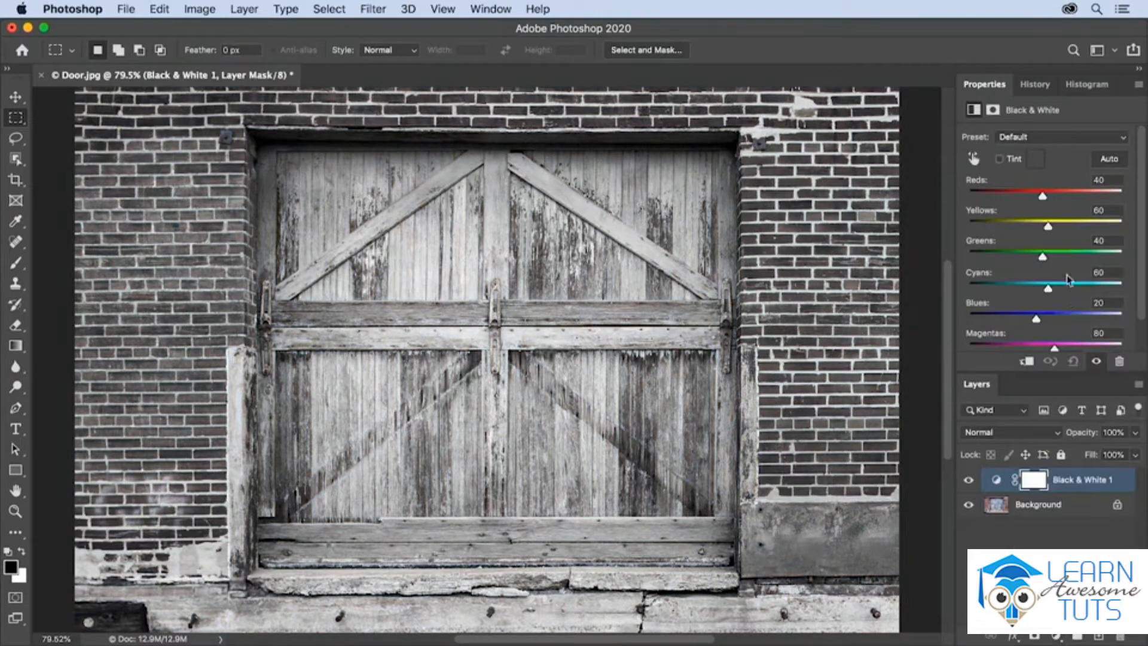
{"action": "left_click", "coordinate": [1033, 138]}
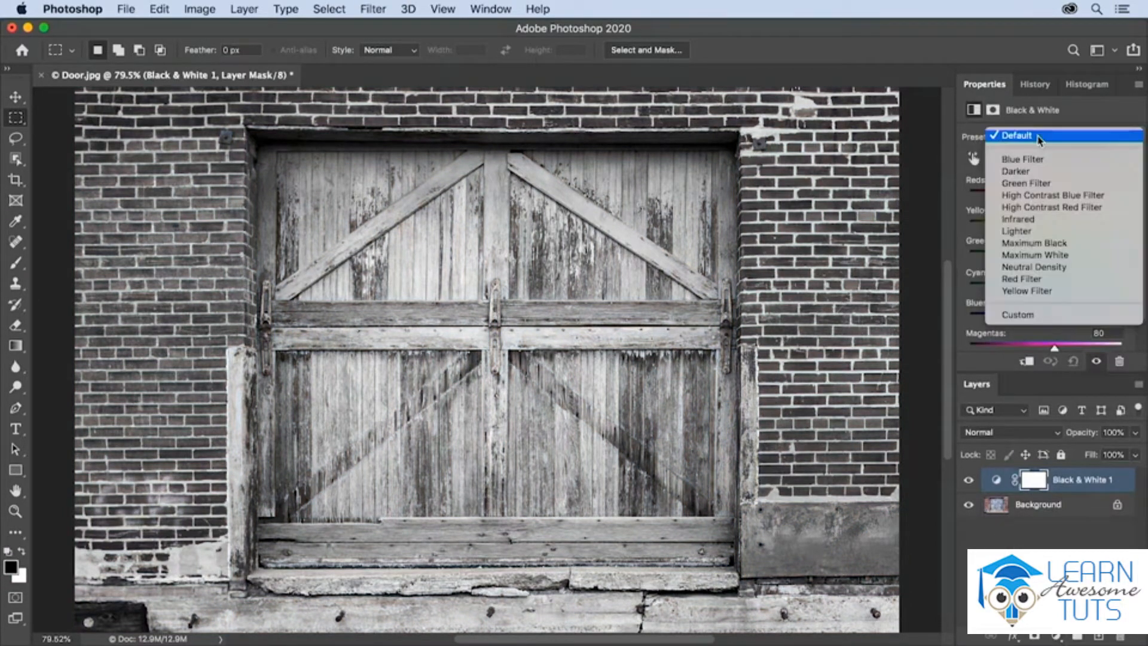
{"action": "left_click", "coordinate": [1046, 160]}
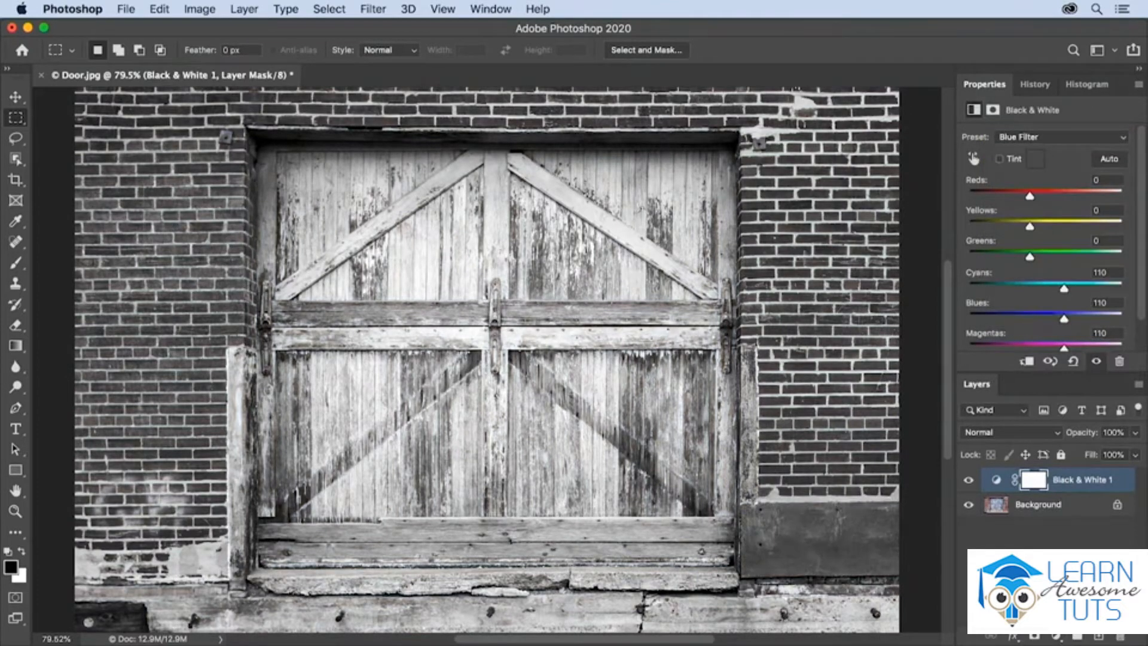
{"action": "left_click", "coordinate": [1041, 139]}
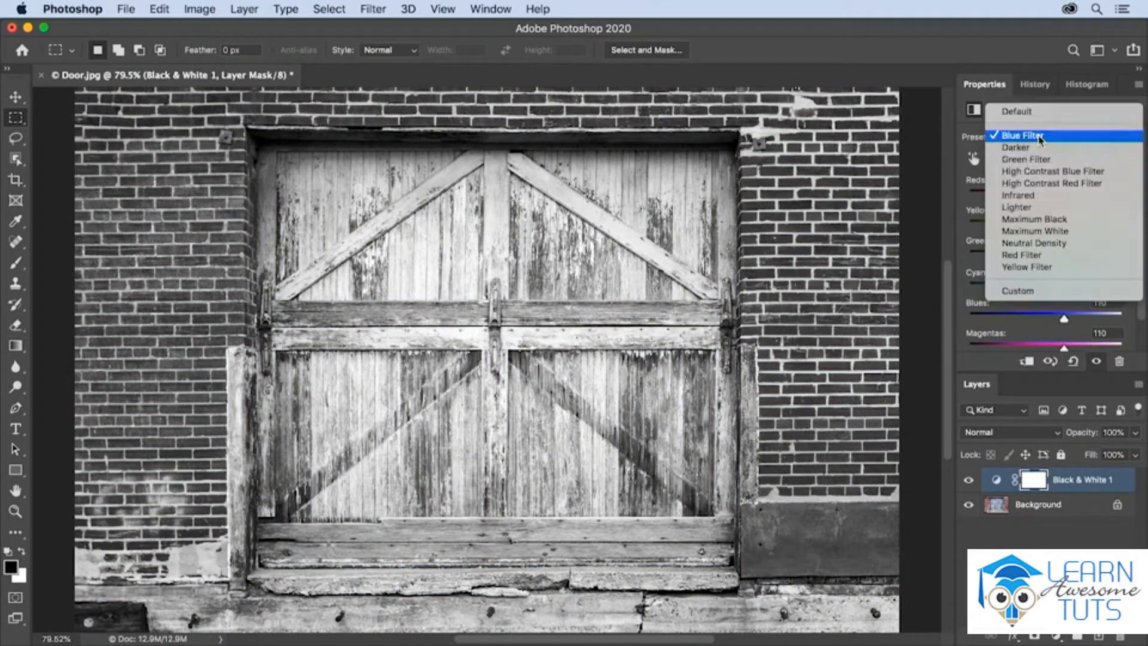
{"action": "left_click", "coordinate": [1033, 256]}
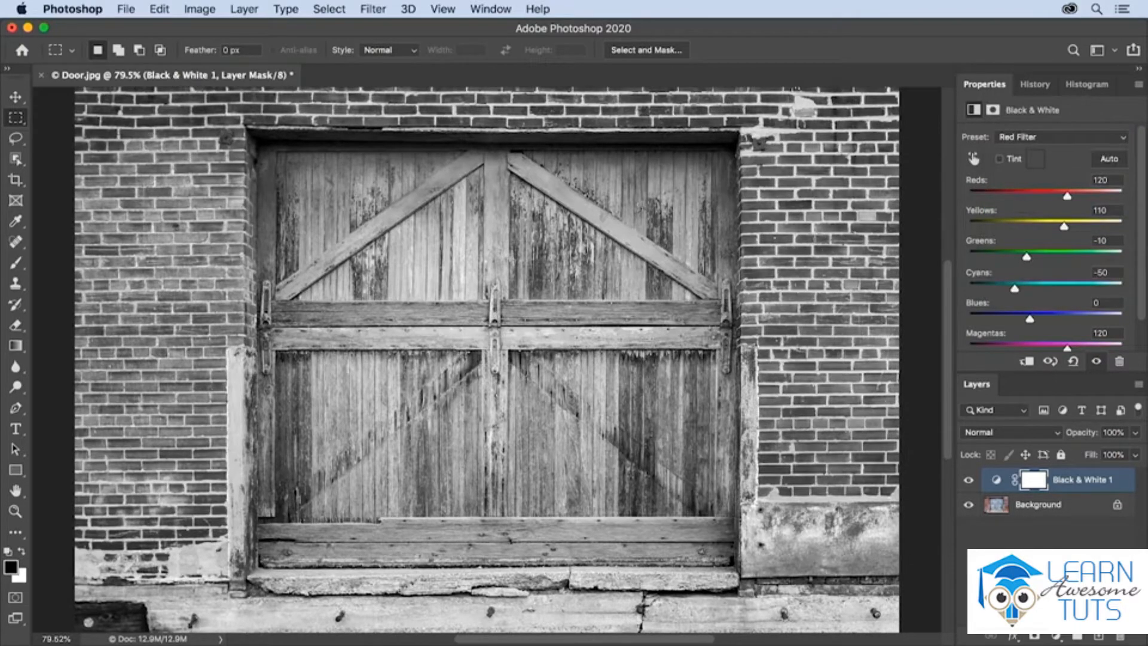
- Darken the brick wall by lowering Reds to -73 and brighten the door by raising Blues to 183, using on-image adjustment
{"action": "left_click_drag", "start_coordinate": [1067, 196], "coordinate": [1012, 197]}
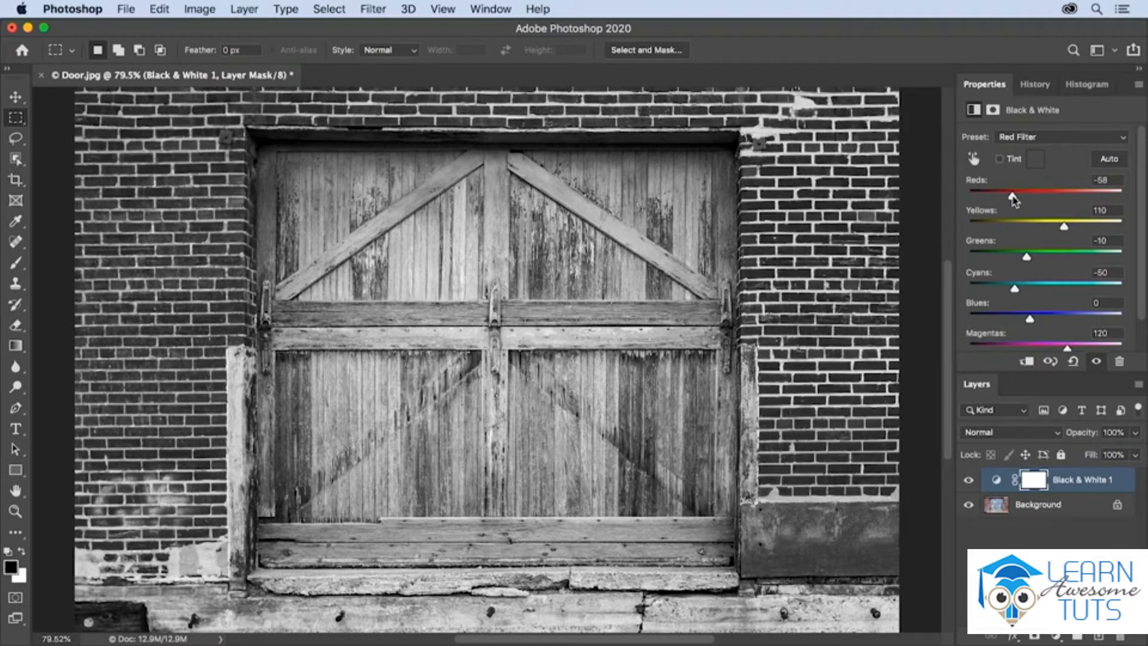
{"action": "left_click_drag", "start_coordinate": [1011, 197], "coordinate": [1018, 196]}
{"action": "left_click", "coordinate": [973, 158]}
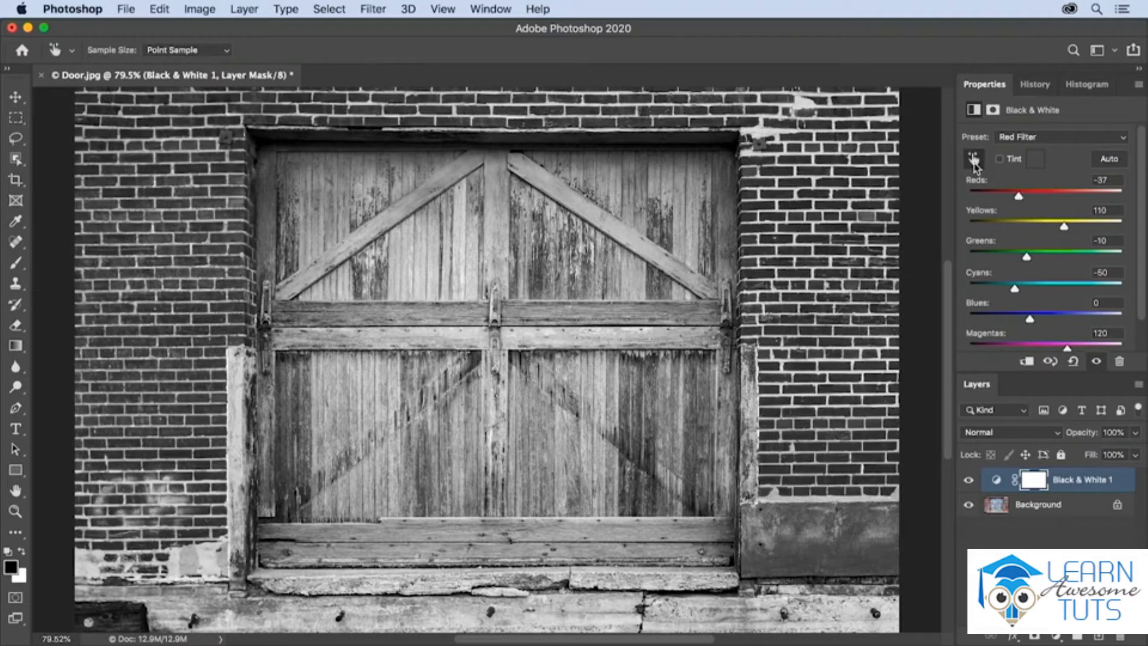
{"action": "left_click", "coordinate": [682, 229]}
{"action": "left_click_drag", "start_coordinate": [682, 231], "coordinate": [832, 217]}
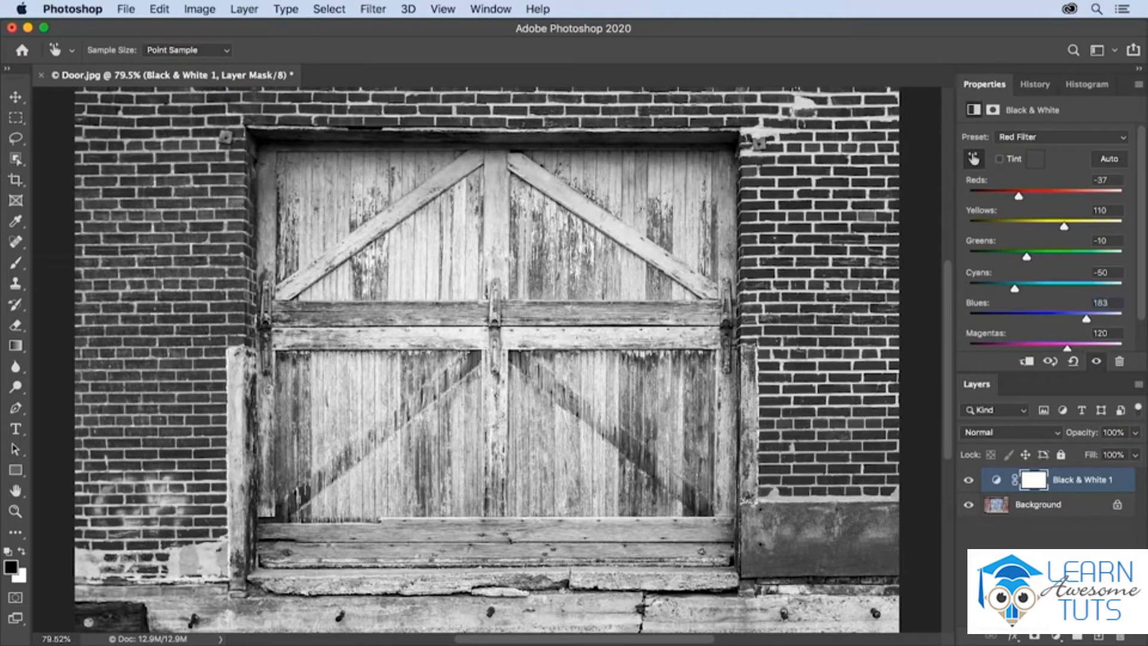
{"action": "left_click_drag", "start_coordinate": [820, 196], "coordinate": [786, 200]}
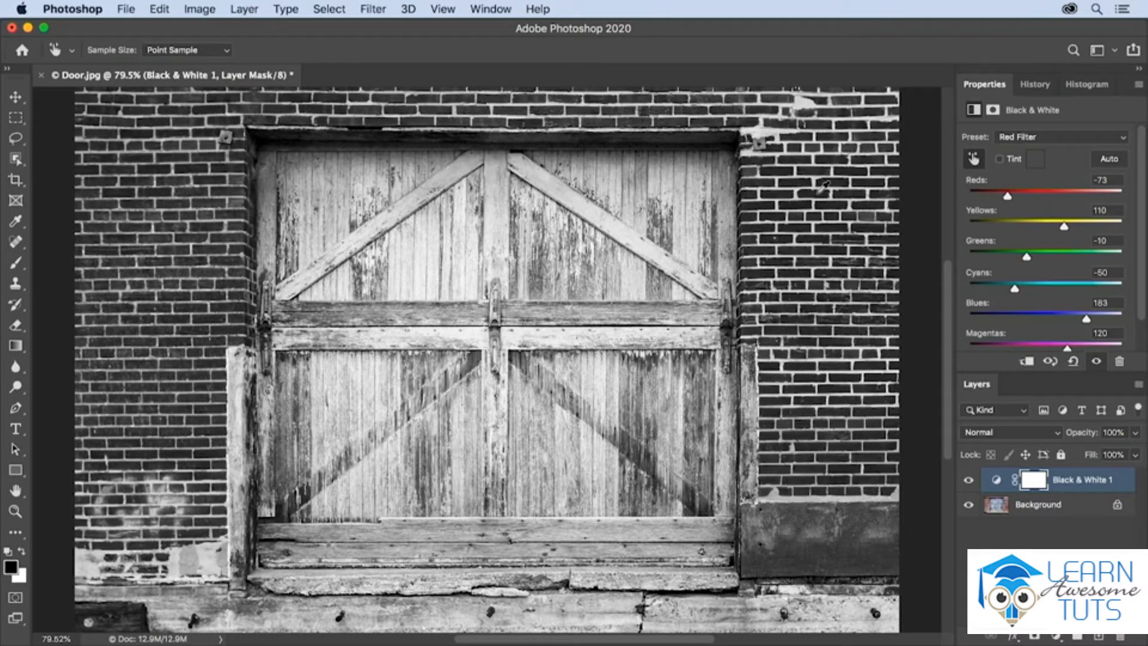
- Try the Black & White adjustment layer at 55% opacity and restore it to 100%
{"action": "left_click", "coordinate": [1135, 433]}
{"action": "left_click_drag", "start_coordinate": [1135, 453], "coordinate": [1104, 454]}
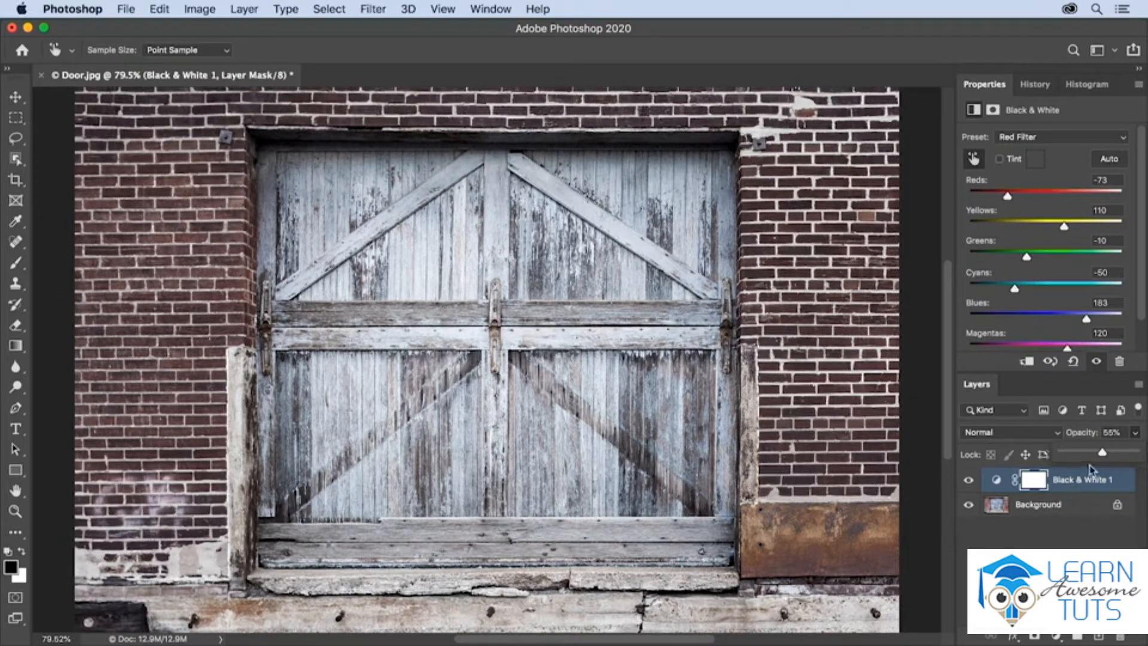
{"action": "left_click_drag", "start_coordinate": [1103, 454], "coordinate": [1135, 453]}
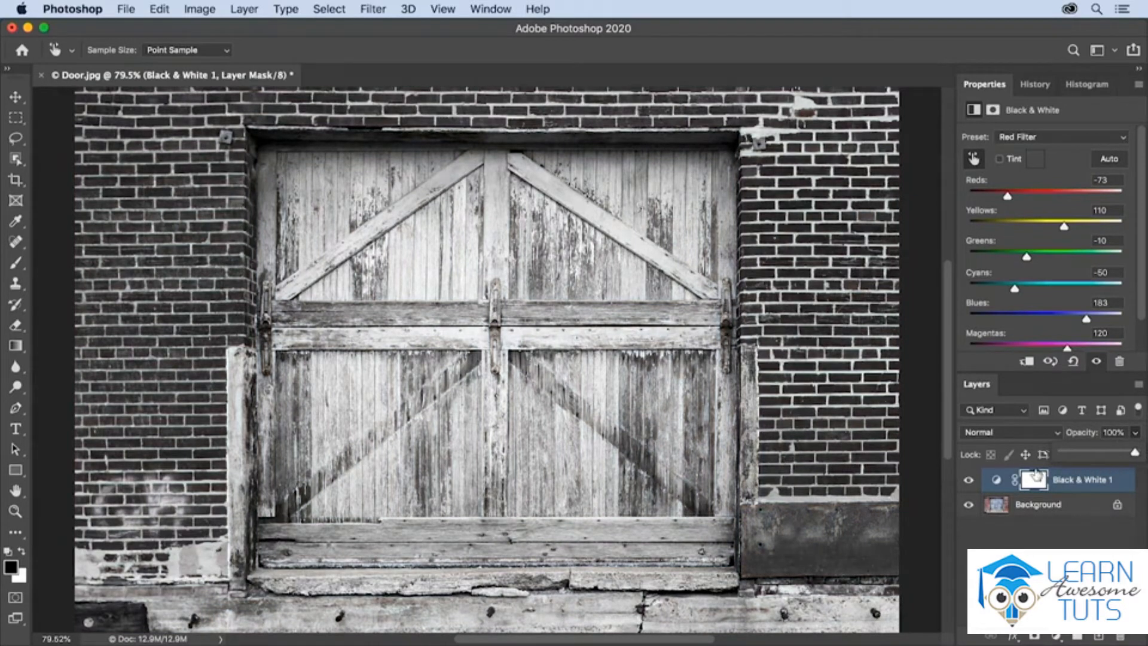
- Fill the adjustment layer's mask with black inside a rectangular selection around the door, and deselect
{"action": "left_click", "coordinate": [1034, 478]}
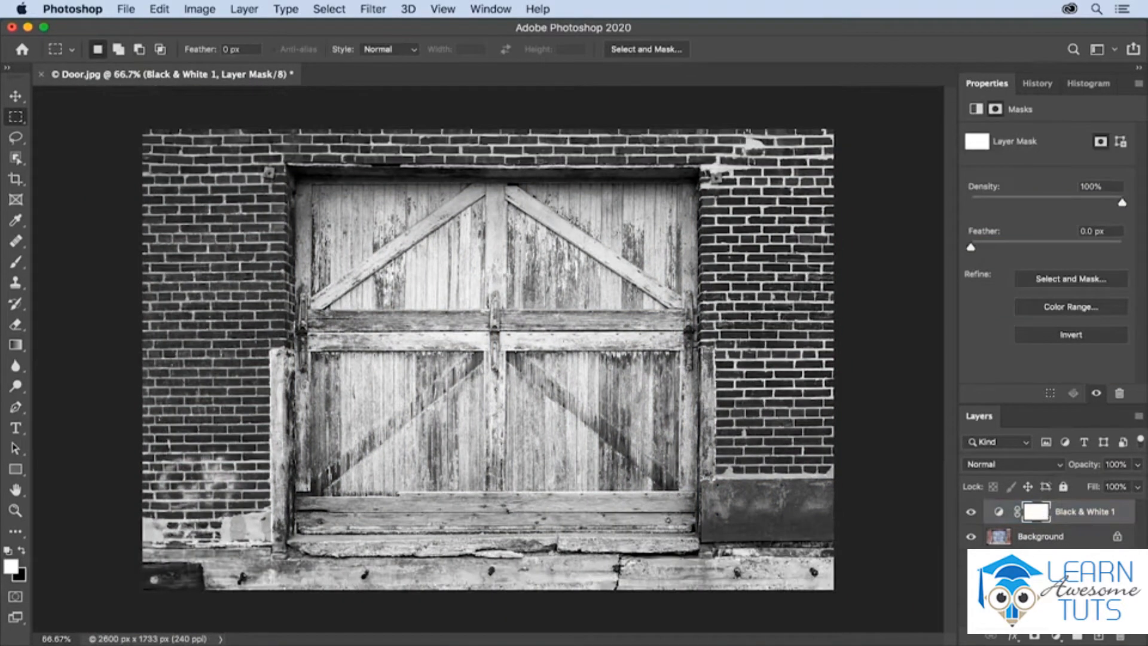
{"action": "left_click_drag", "start_coordinate": [290, 171], "coordinate": [701, 534]}
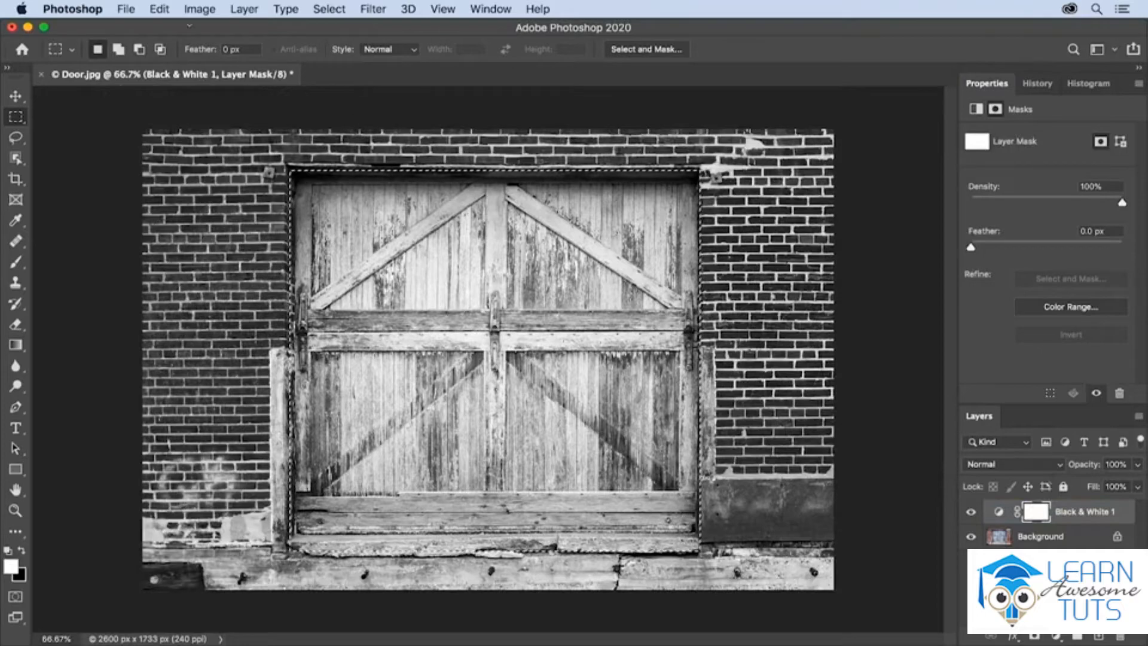
{"action": "left_click", "coordinate": [159, 9]}
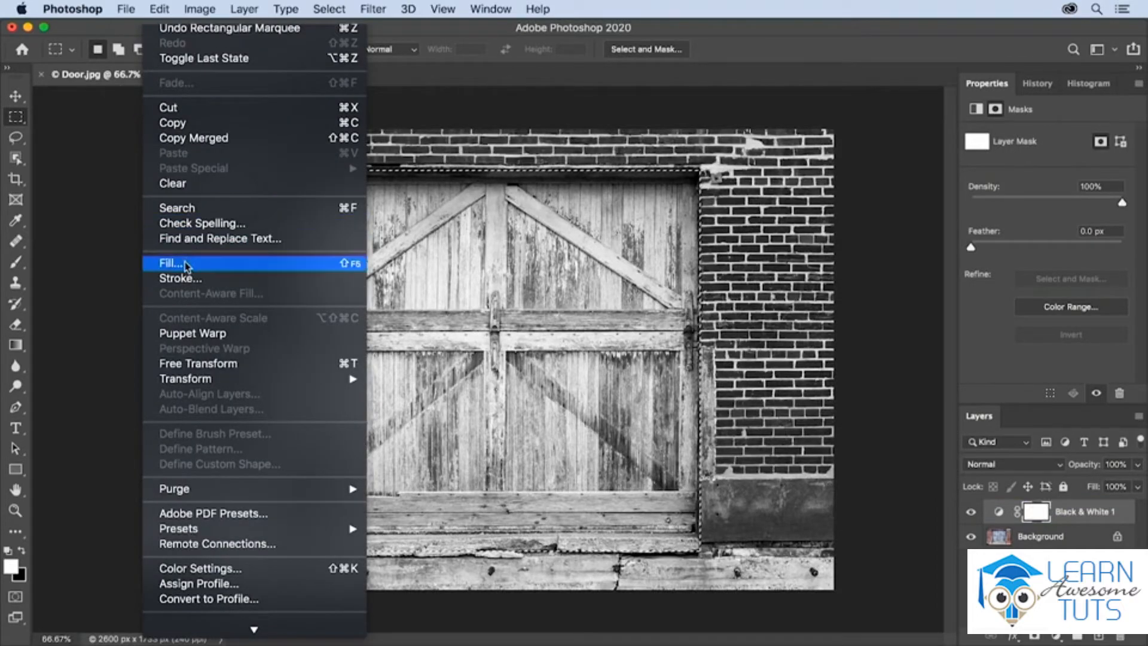
{"action": "left_click", "coordinate": [179, 263]}
{"action": "left_click", "coordinate": [639, 257]}
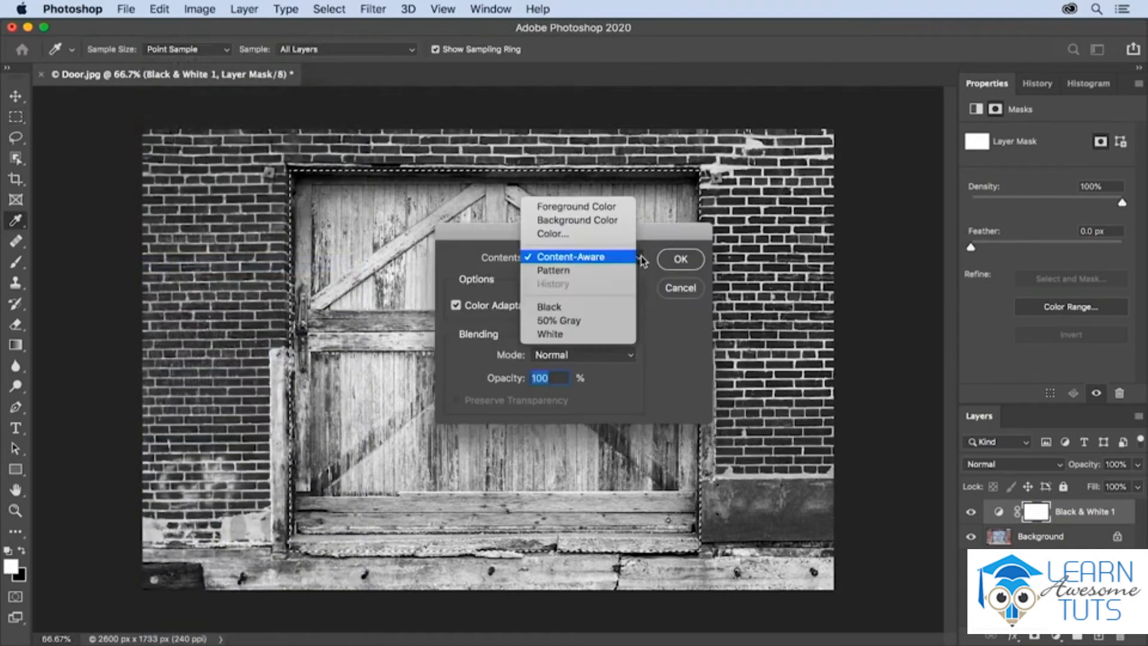
{"action": "left_click", "coordinate": [590, 307]}
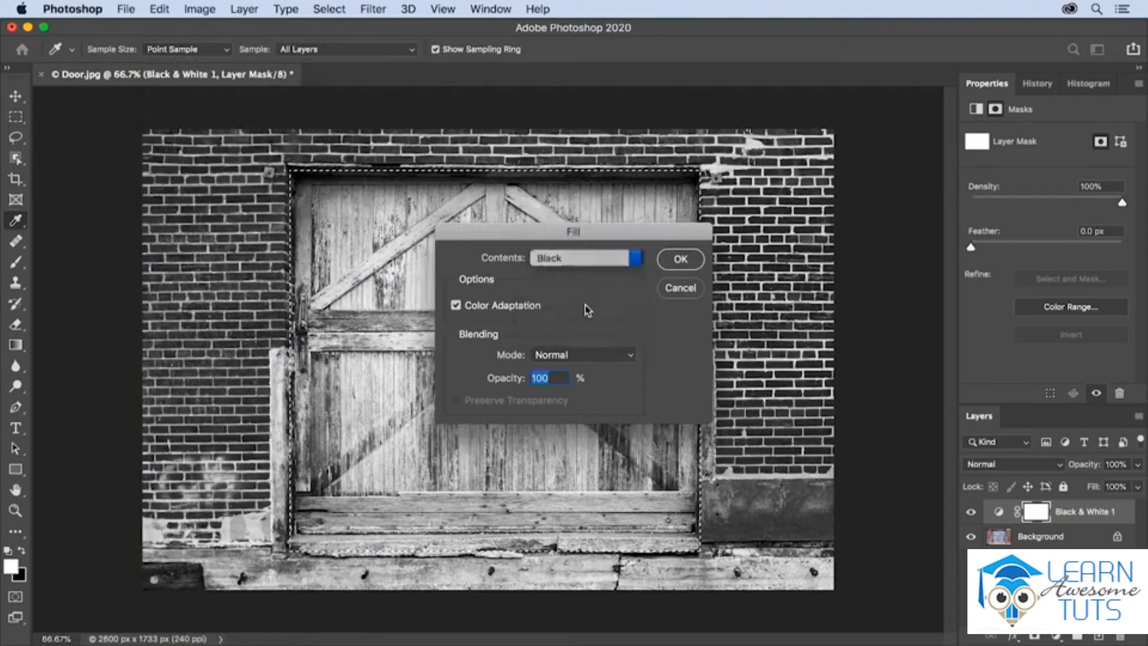
{"action": "left_click", "coordinate": [680, 259]}
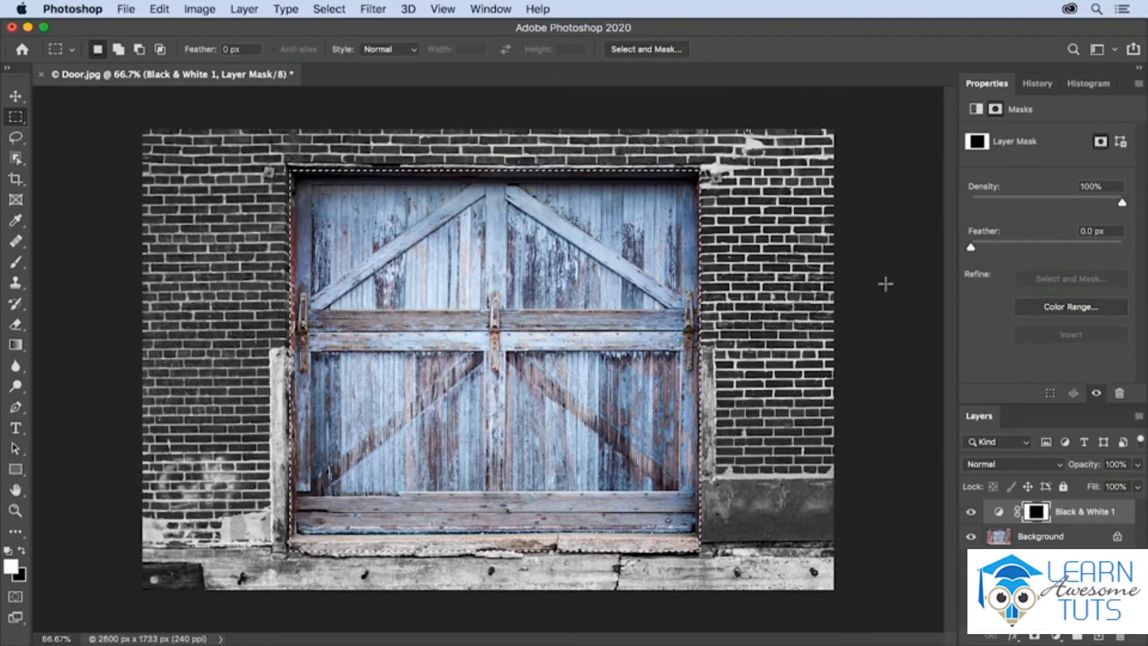
{"action": "key", "text": "super+d"}
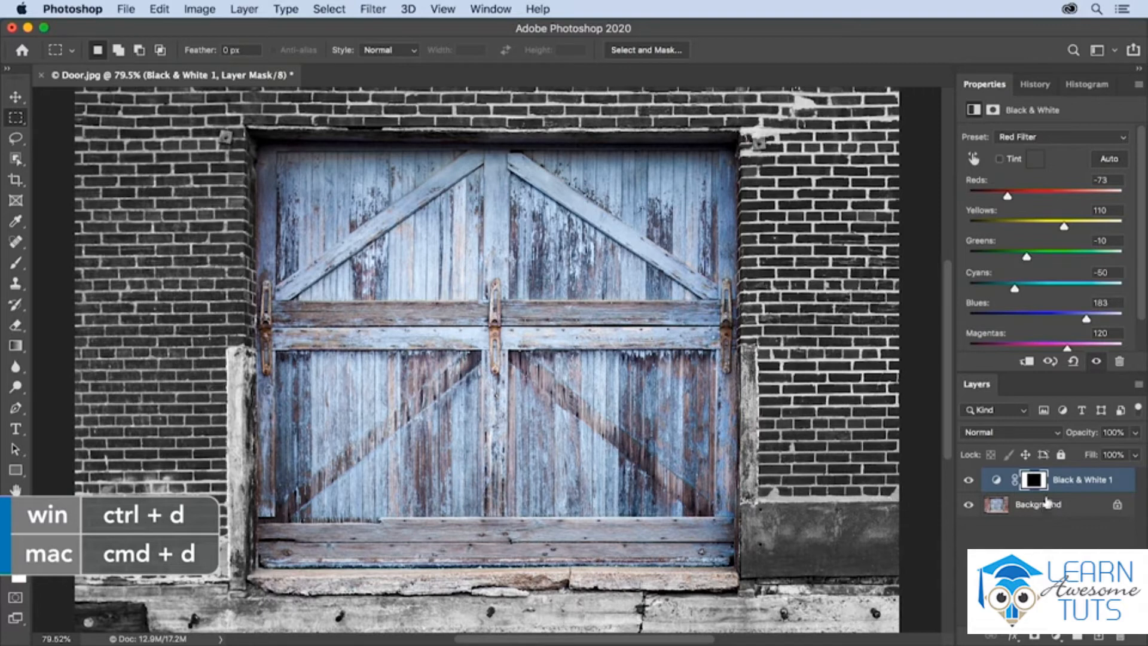
- Feather the Black & White layer mask by 3.0 px
{"action": "left_click", "coordinate": [992, 110]}
{"action": "left_click_drag", "start_coordinate": [969, 250], "coordinate": [994, 251]}
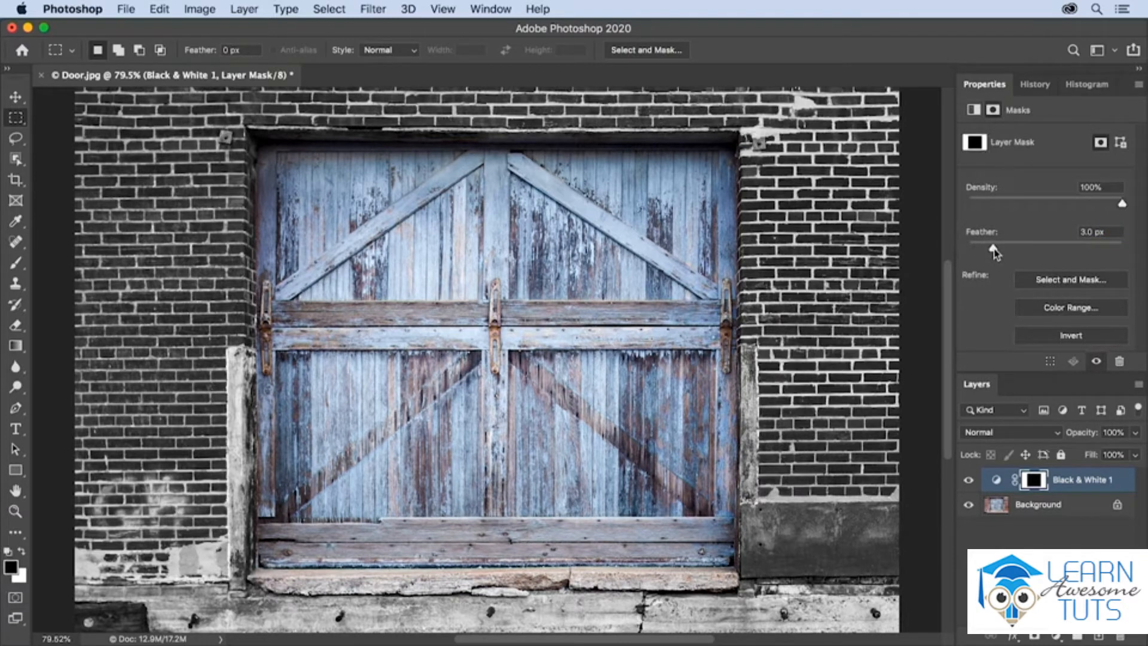
- Try adjusting the Black & White layer's opacity and leave it at 100%
{"action": "left_click", "coordinate": [1135, 432]}
{"action": "mouse_move", "coordinate": [1136, 452]}
{"action": "left_mouse_down"}
{"action": "mouse_move", "coordinate": [1100, 454]}
{"action": "mouse_move", "coordinate": [1135, 453]}
{"action": "left_mouse_up"}
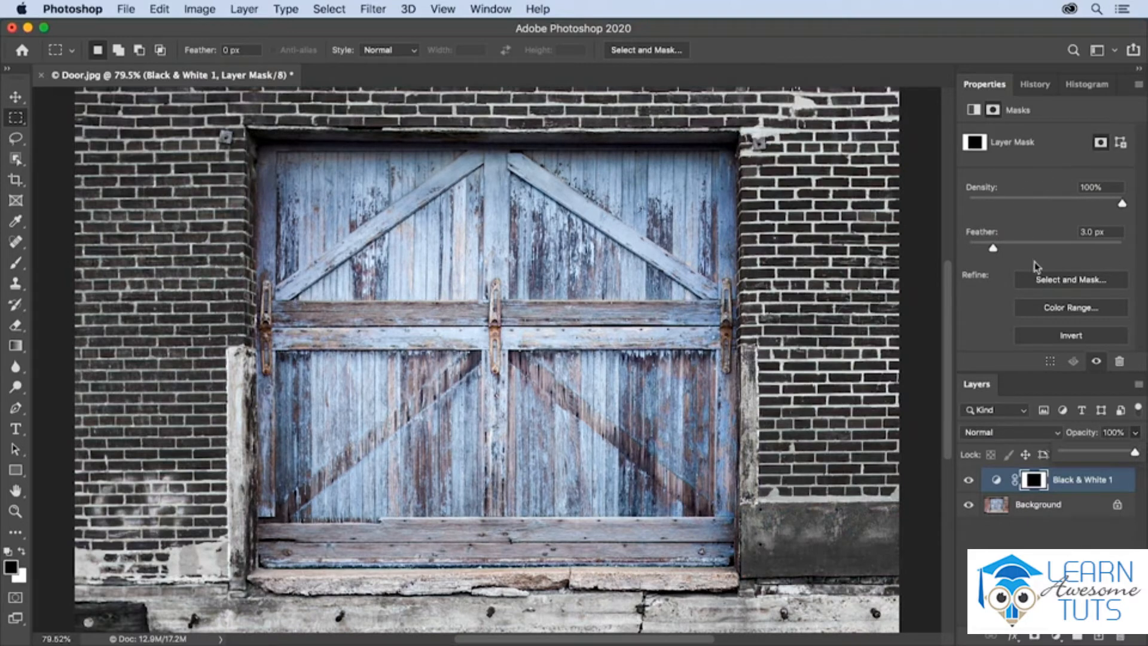
{"action": "left_click", "coordinate": [1045, 466]}
- Try the layer mask's density at 0% and 62%, and restore it to 100%
{"action": "left_click_drag", "start_coordinate": [1123, 207], "coordinate": [956, 213]}
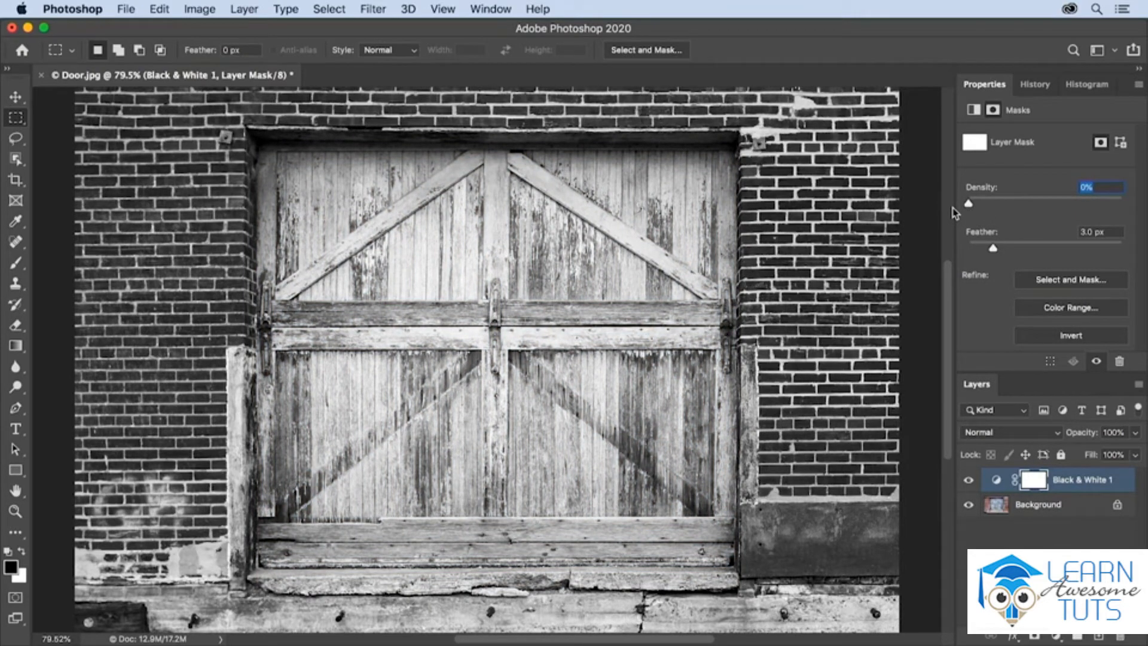
{"action": "left_click_drag", "start_coordinate": [969, 205], "coordinate": [1065, 207]}
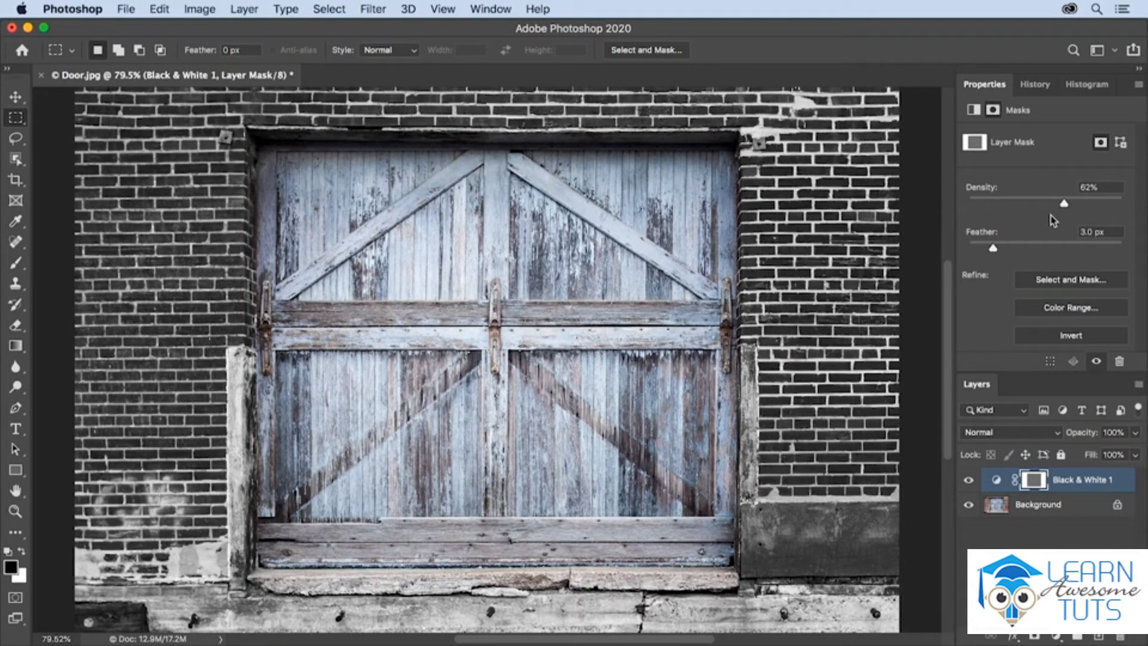
{"action": "left_click_drag", "start_coordinate": [1065, 205], "coordinate": [1123, 205]}
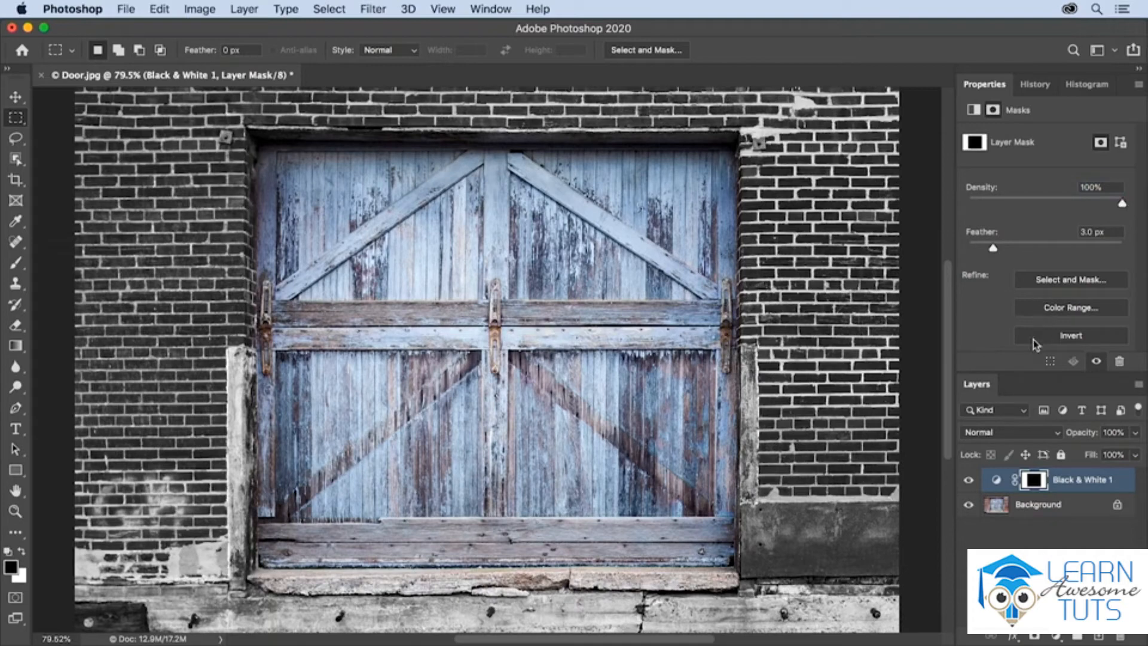
- Set the Black & White layer's blend mode to Luminosity and fill its whole mask with white
{"action": "left_click", "coordinate": [1029, 432]}
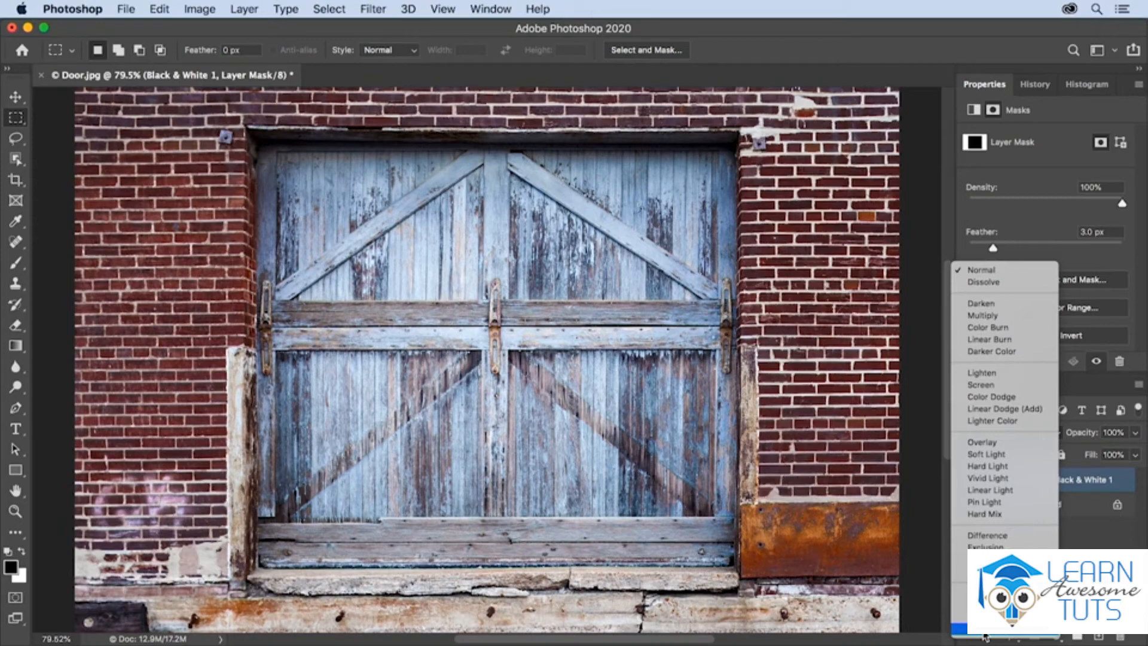
{"action": "left_click", "coordinate": [985, 633]}
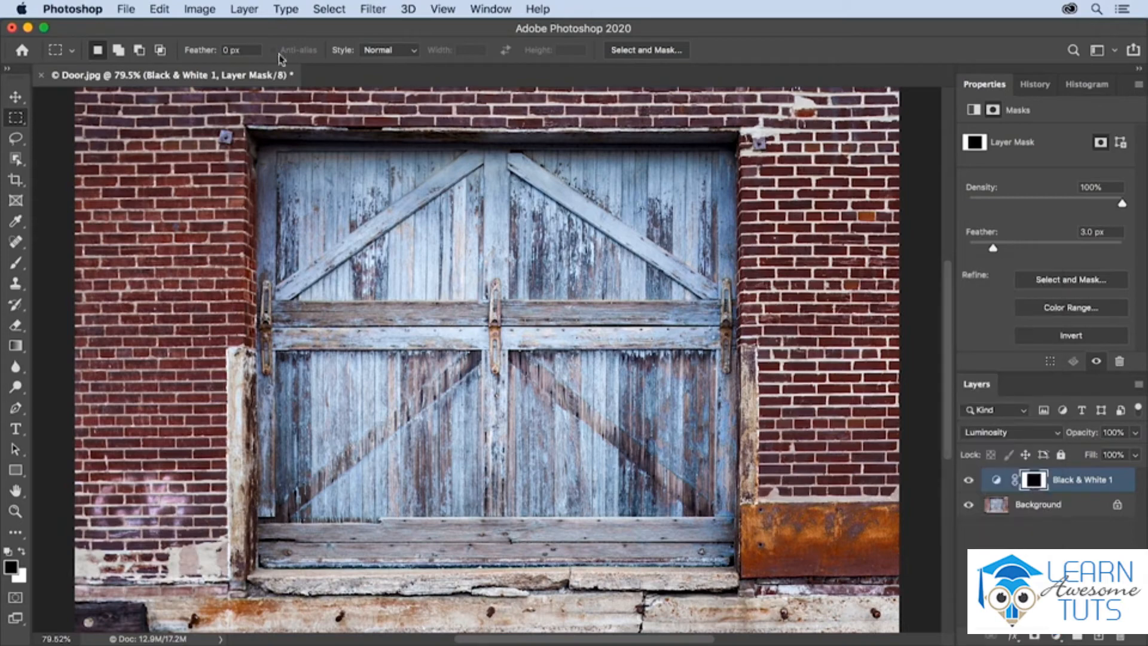
{"action": "left_click", "coordinate": [160, 9]}
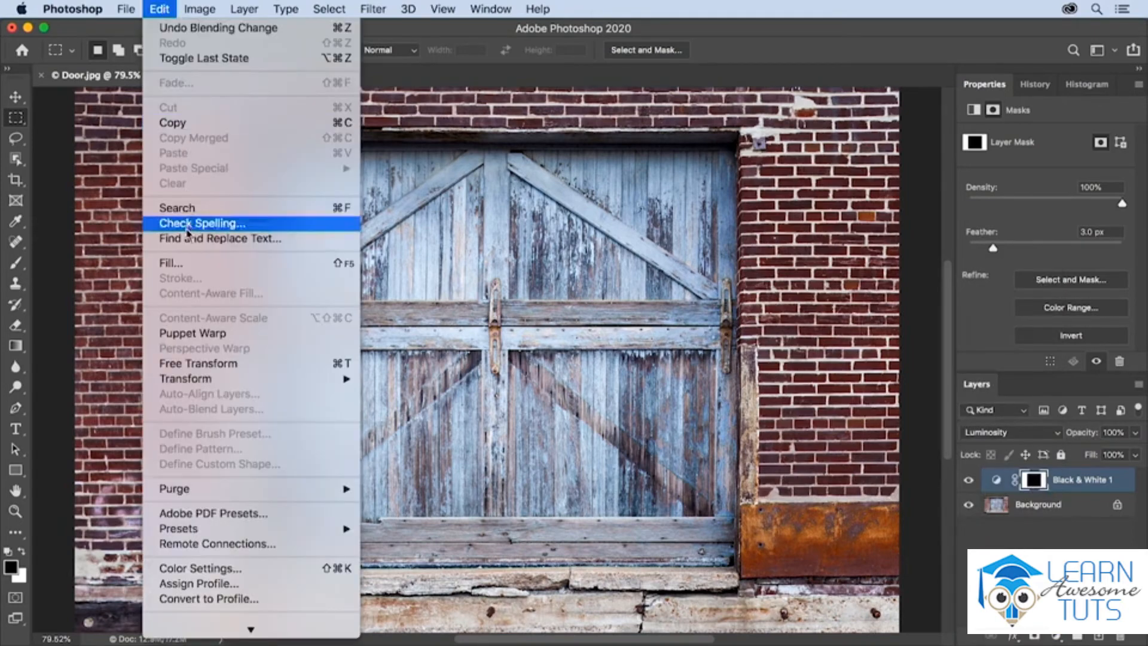
{"action": "left_click", "coordinate": [185, 265]}
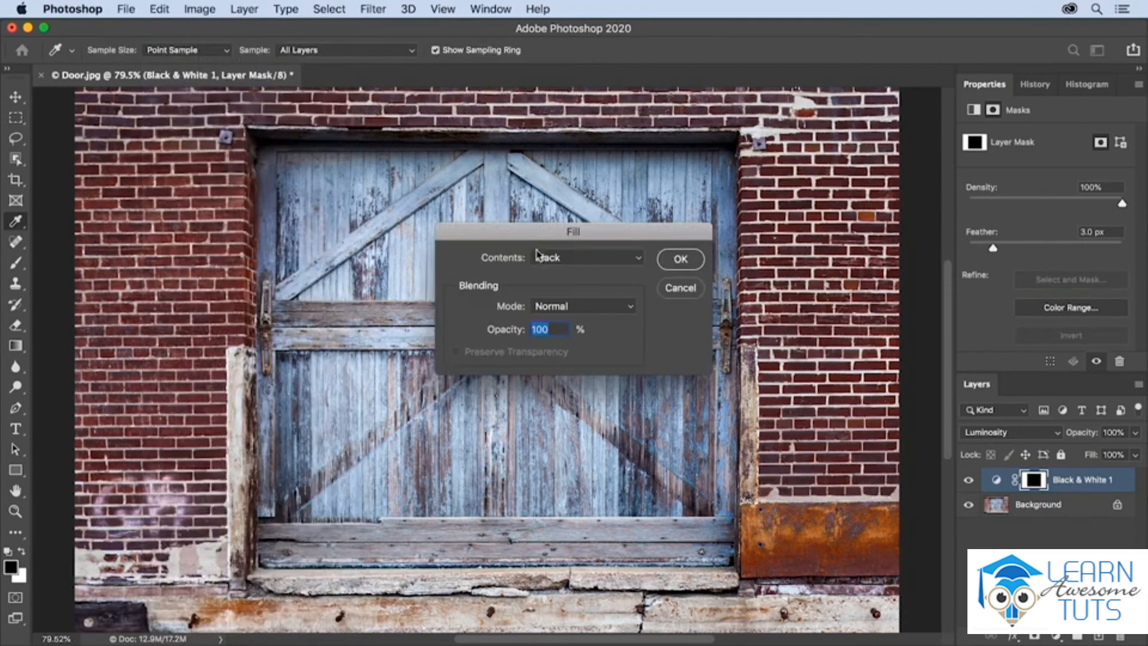
{"action": "left_click", "coordinate": [550, 259]}
{"action": "left_click", "coordinate": [550, 284]}
{"action": "left_click", "coordinate": [681, 260]}
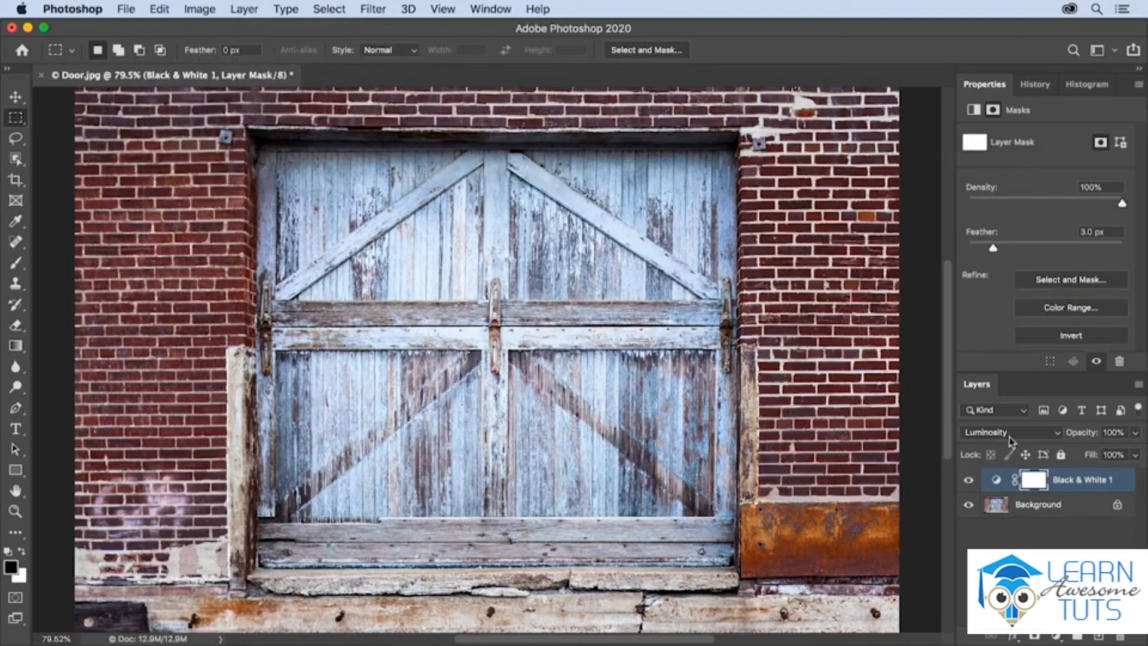
- Adjust the Black & White color tones to Reds -81, Yellows 119, Greens 15 and Blues 101
{"action": "left_click", "coordinate": [973, 112]}
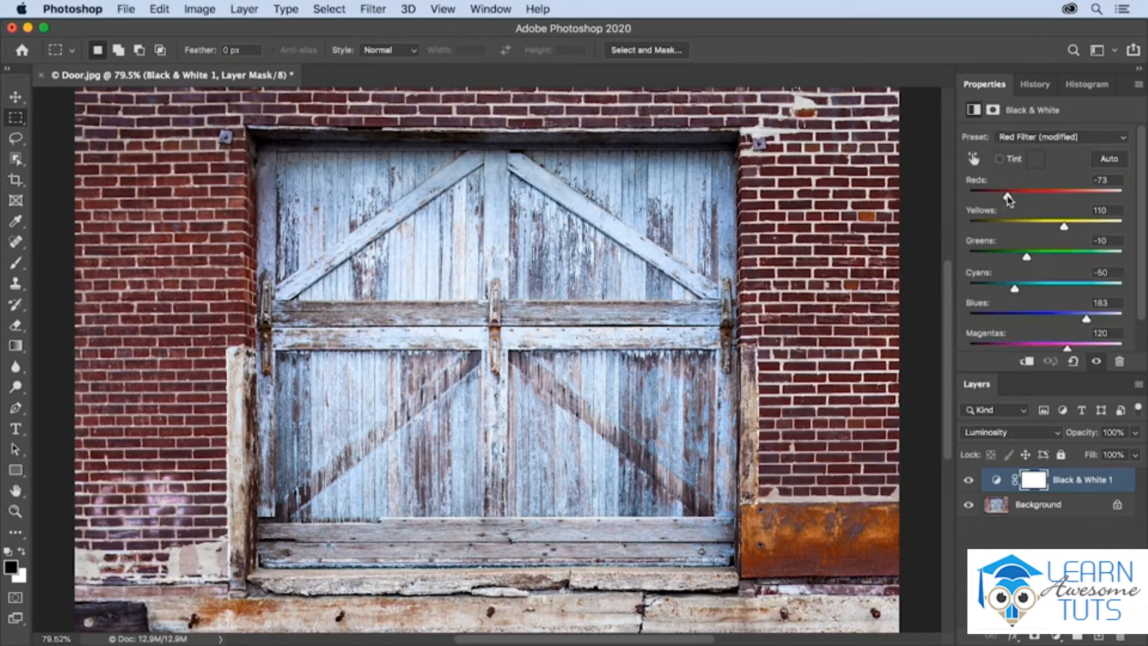
{"action": "left_click_drag", "start_coordinate": [1009, 199], "coordinate": [1060, 203]}
{"action": "left_click_drag", "start_coordinate": [1027, 202], "coordinate": [1006, 202]}
{"action": "left_click_drag", "start_coordinate": [1064, 229], "coordinate": [1035, 258]}
{"action": "left_click_drag", "start_coordinate": [1085, 320], "coordinate": [1062, 326]}
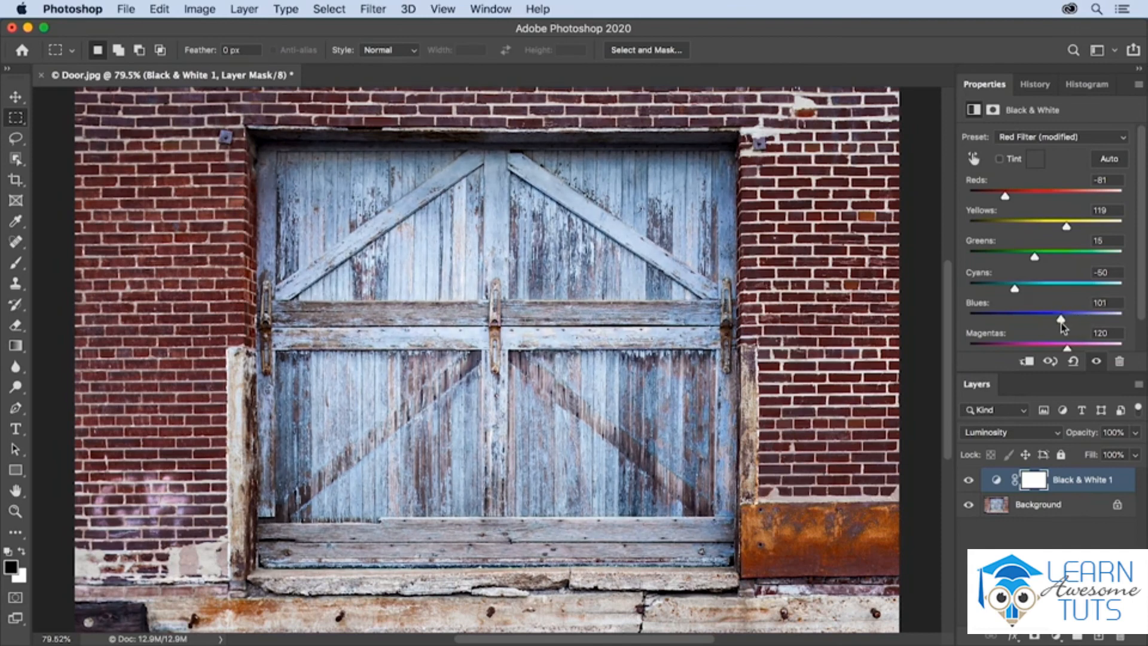